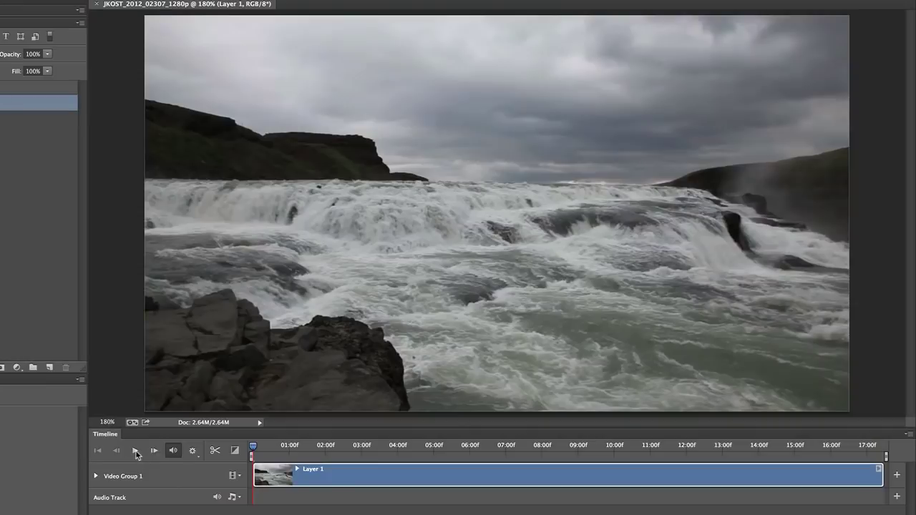
# Preview the waterfall clip, trim Layer 1 to end near 10:00, and rewind to frame one.
pyautogui.click(135, 451)
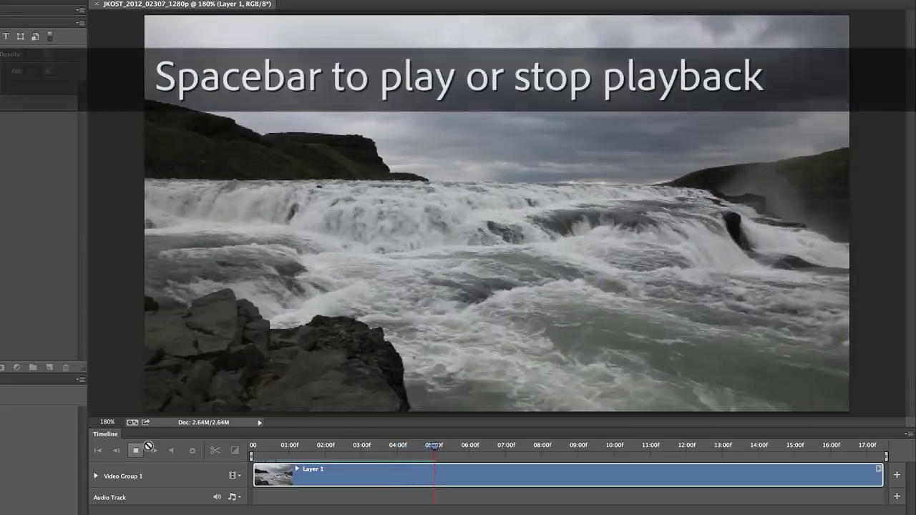
pyautogui.press('space')
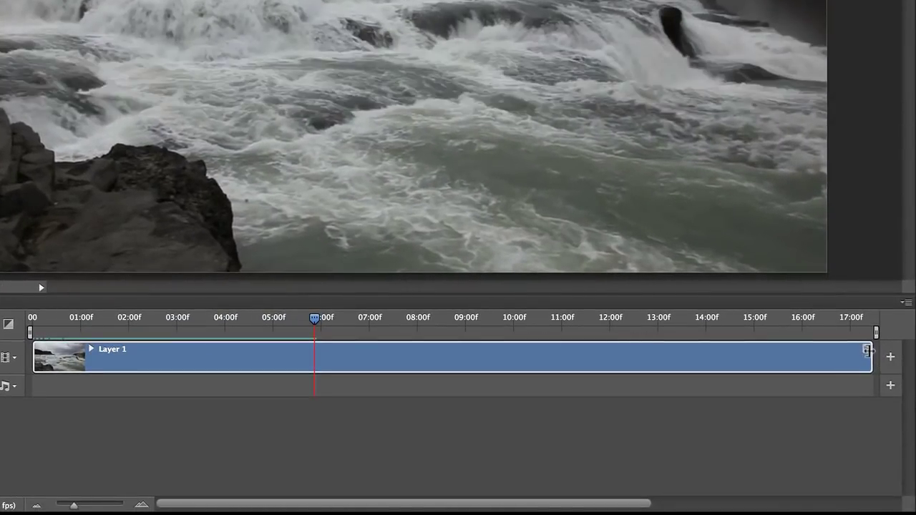
pyautogui.moveTo(867, 352); pyautogui.dragTo(512, 351)
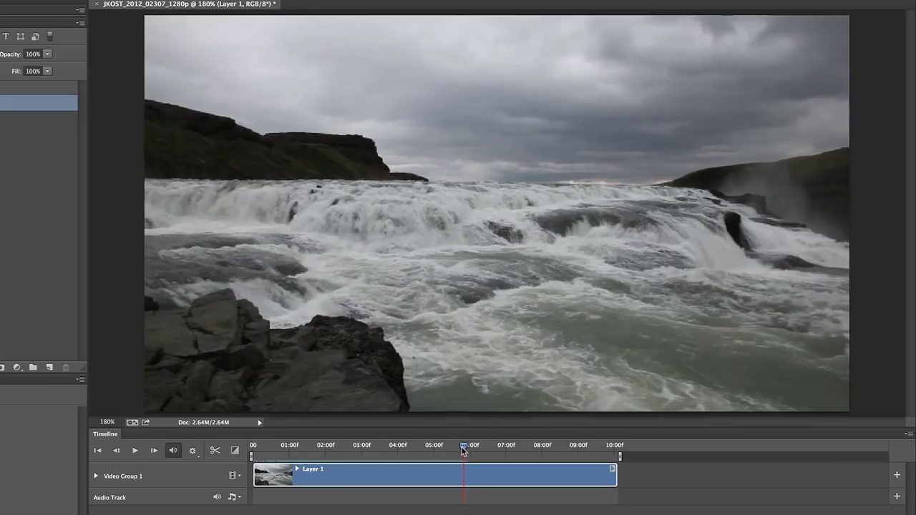
pyautogui.moveTo(465, 448); pyautogui.dragTo(250, 444)
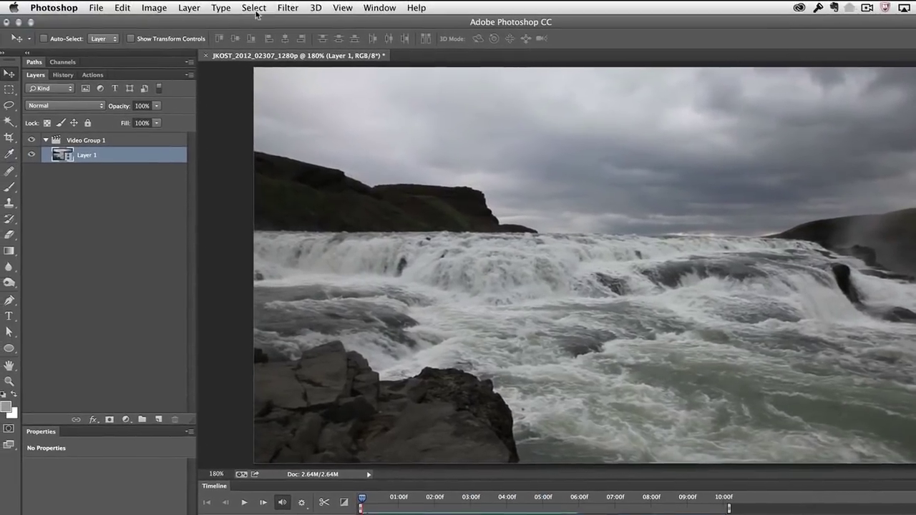
# Select all and copy the first video frame, then undo the paste that landed inside Video Group 1.
pyautogui.click(144, 0)
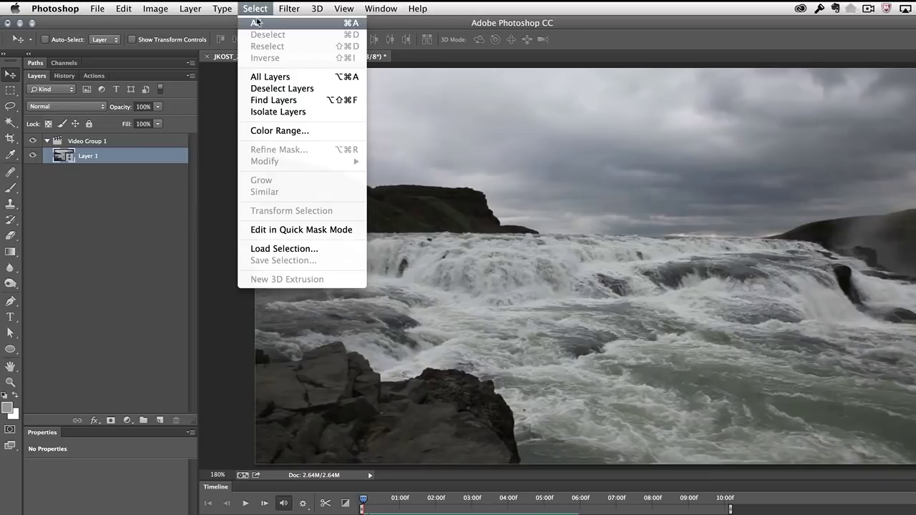
pyautogui.click(257, 23)
pyautogui.click(124, 8)
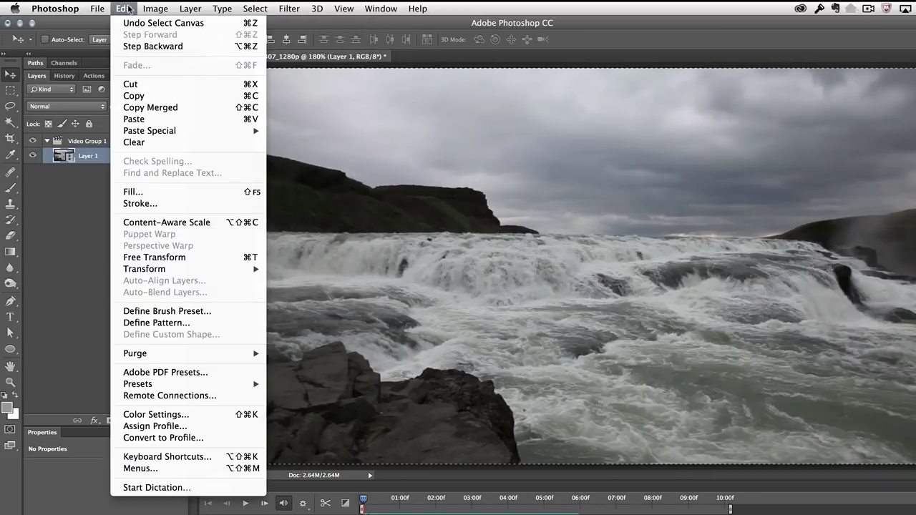
pyautogui.click(146, 98)
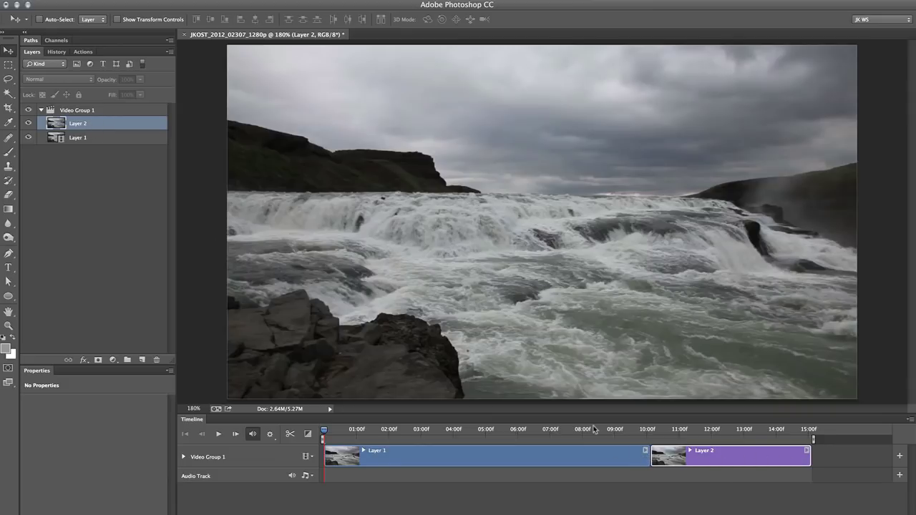
pyautogui.press('super+z')
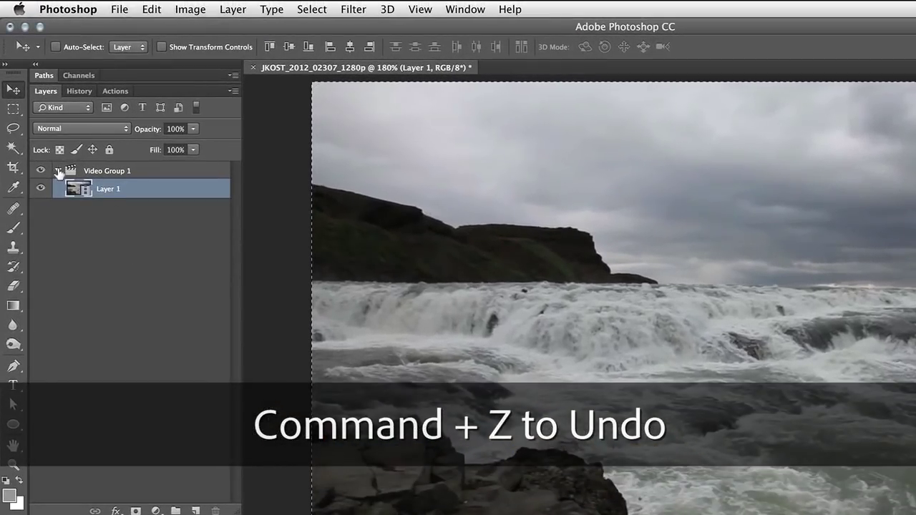
# Paste the frame as Layer 2 above the collapsed Video Group 1 and stretch it to full length.
pyautogui.click(55, 171)
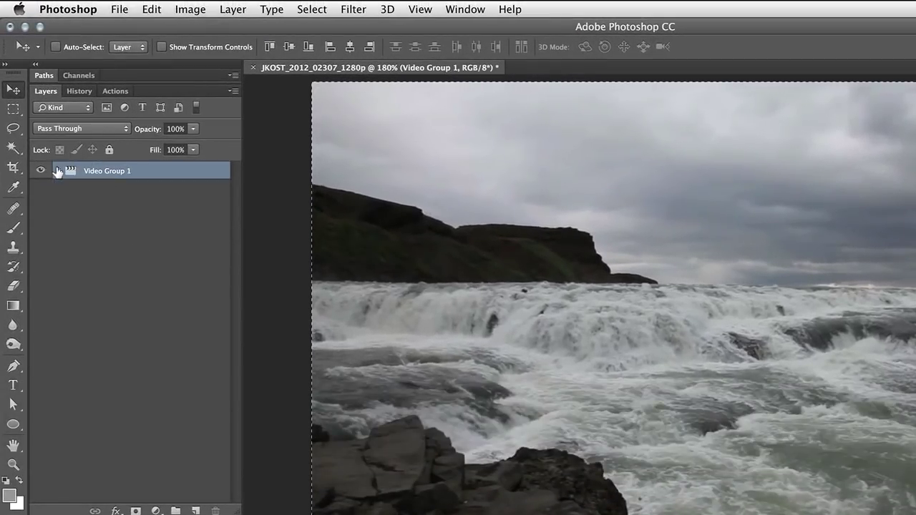
pyautogui.click(155, 11)
pyautogui.click(164, 143)
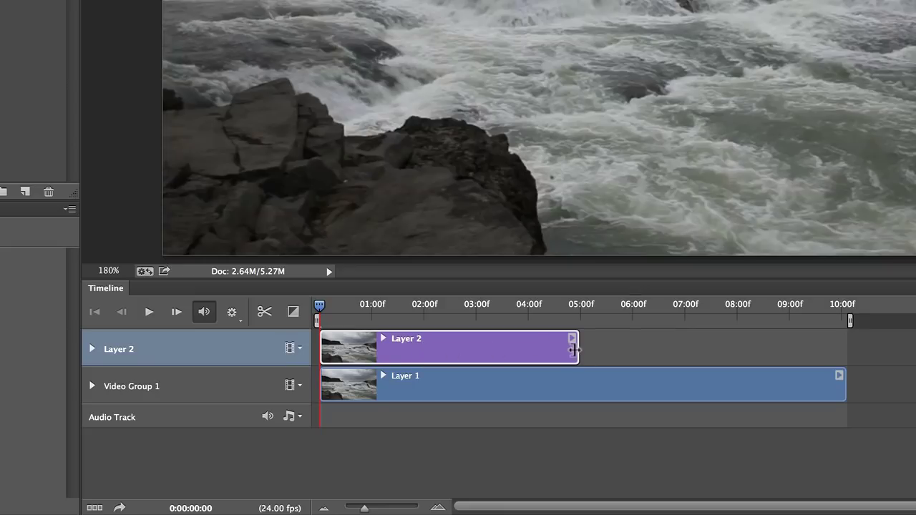
pyautogui.moveTo(573, 349); pyautogui.dragTo(846, 335)
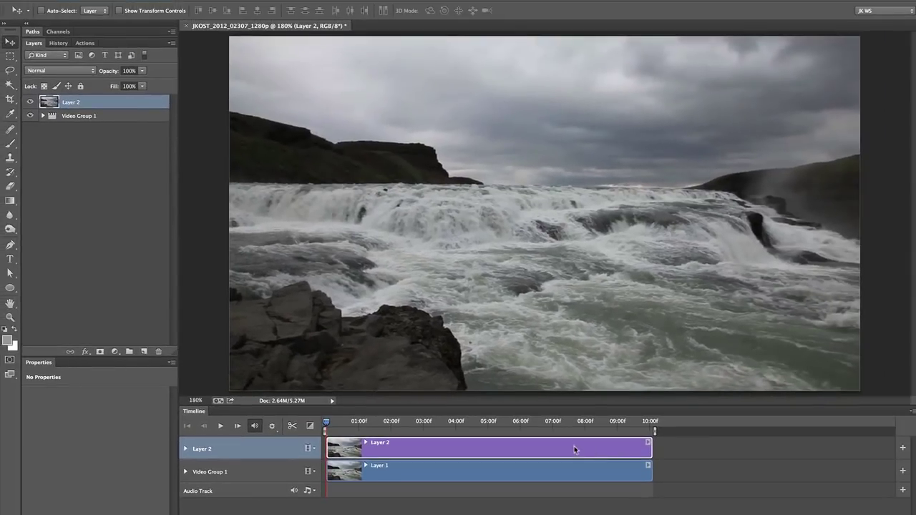
# Preview playback, park the playhead near 02:10, and add a layer mask to Layer 2.
pyautogui.press('space')
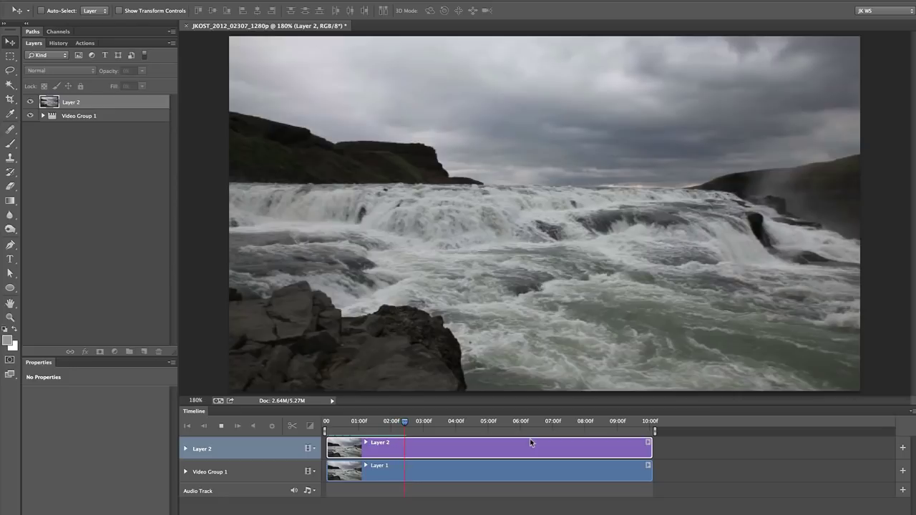
pyautogui.click(456, 422)
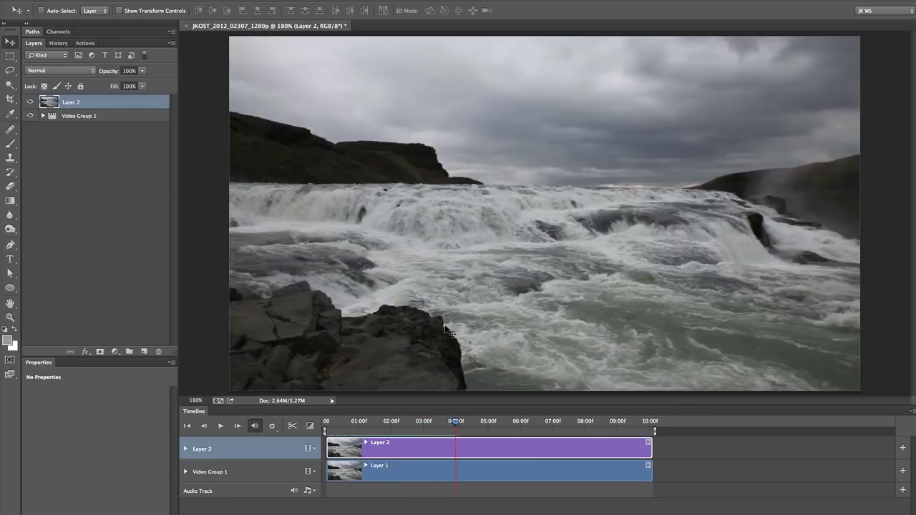
pyautogui.moveTo(456, 424); pyautogui.dragTo(396, 422)
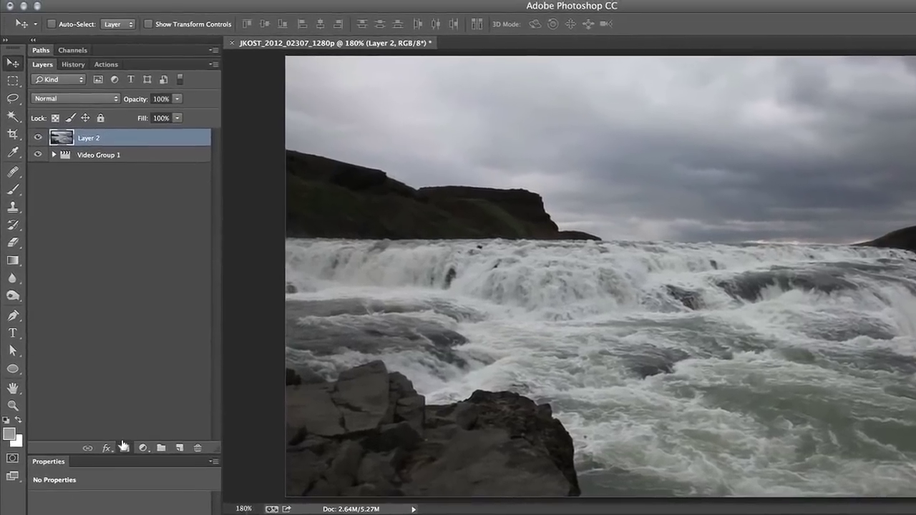
pyautogui.click(99, 351)
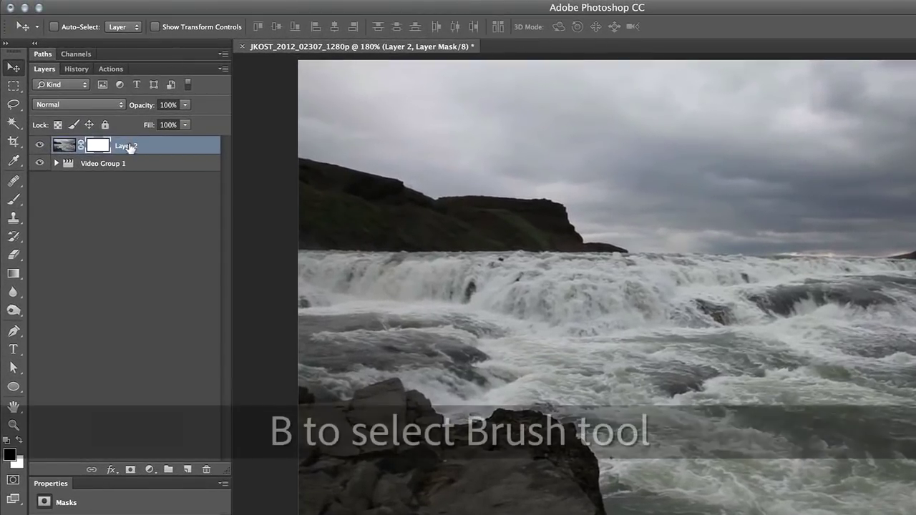
# Brush a soft black spot onto Layer 2's mask, toggling Video Group 1's visibility to check it.
pyautogui.press('b')
pyautogui.press('b')
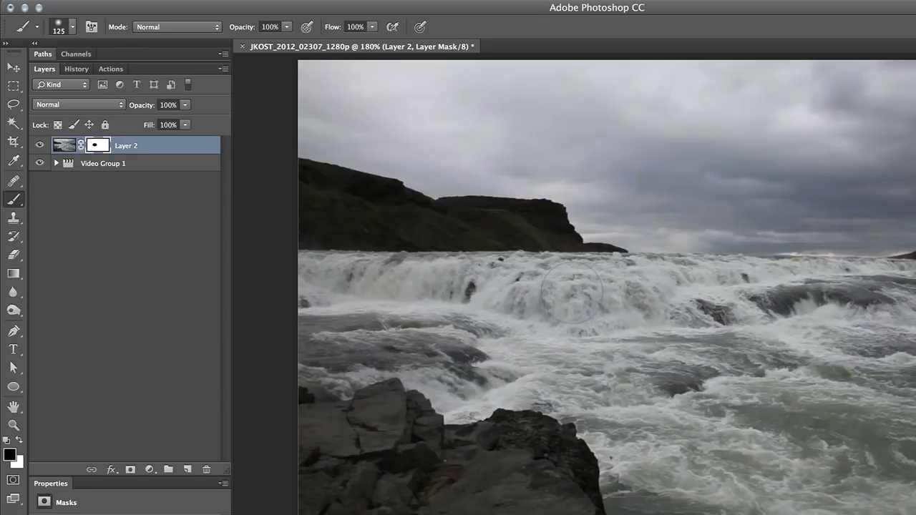
pyautogui.click(39, 163)
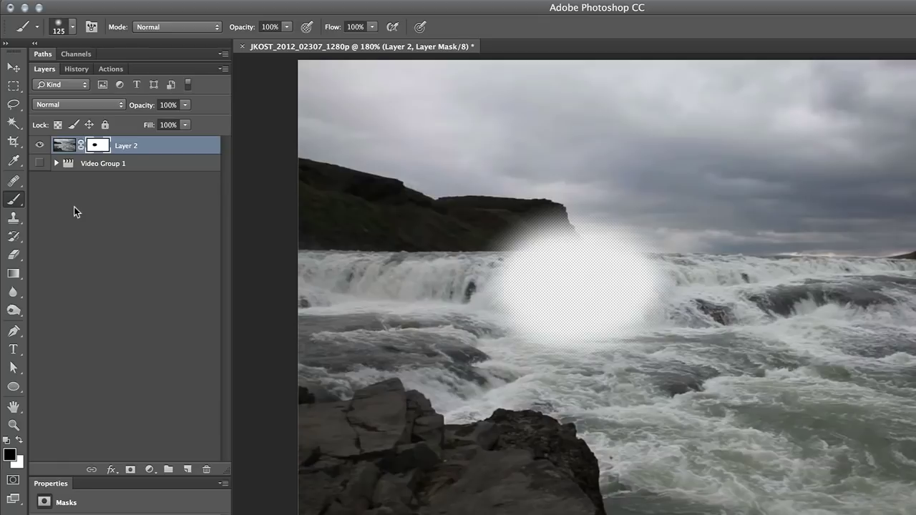
pyautogui.click(38, 163)
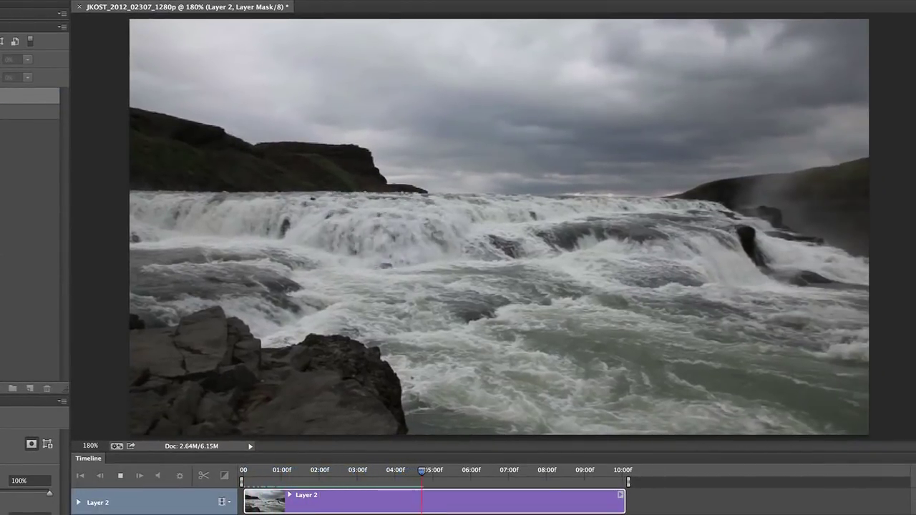
# Stop playback, rewind the playhead to frame 00, and switch to the Gradient tool.
pyautogui.press('space')
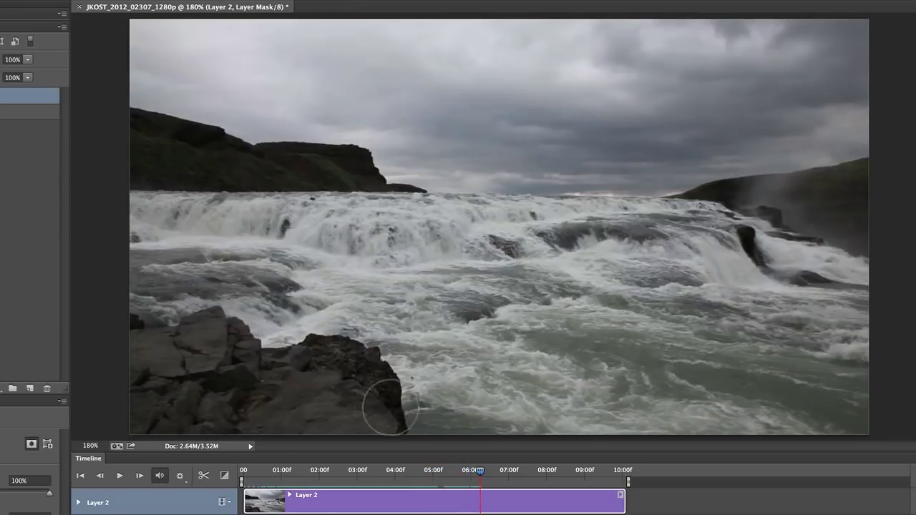
pyautogui.moveTo(481, 473); pyautogui.dragTo(231, 446)
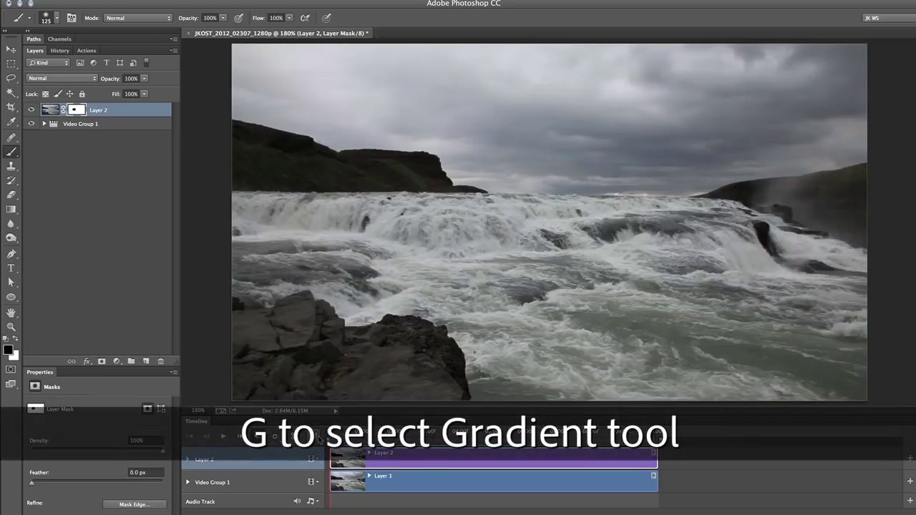
pyautogui.press('g')
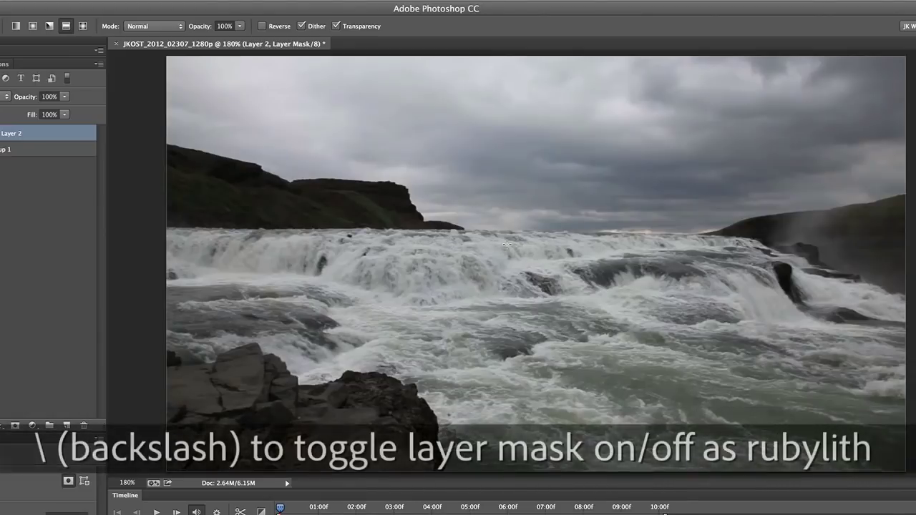
# Show the red mask overlay, draw a soft vertical gradient band, and move it to the left edge.
pyautogui.press('\\')
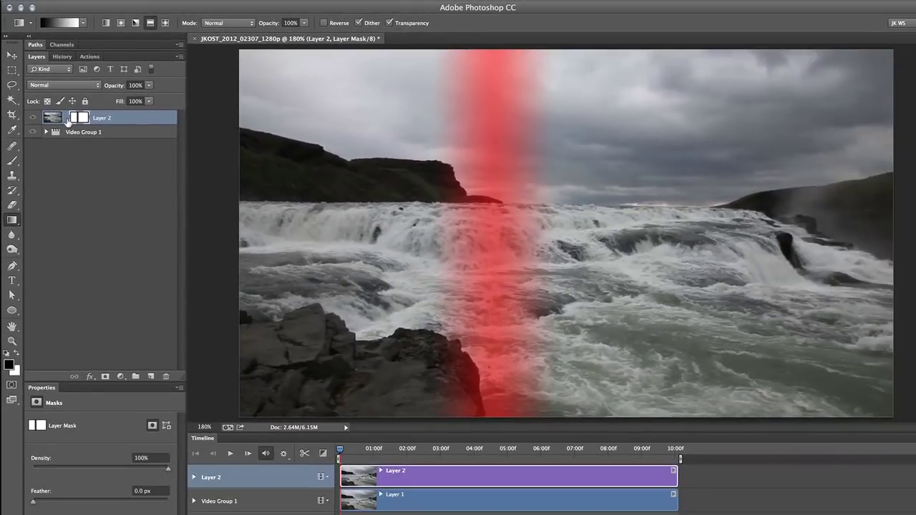
pyautogui.press('v')
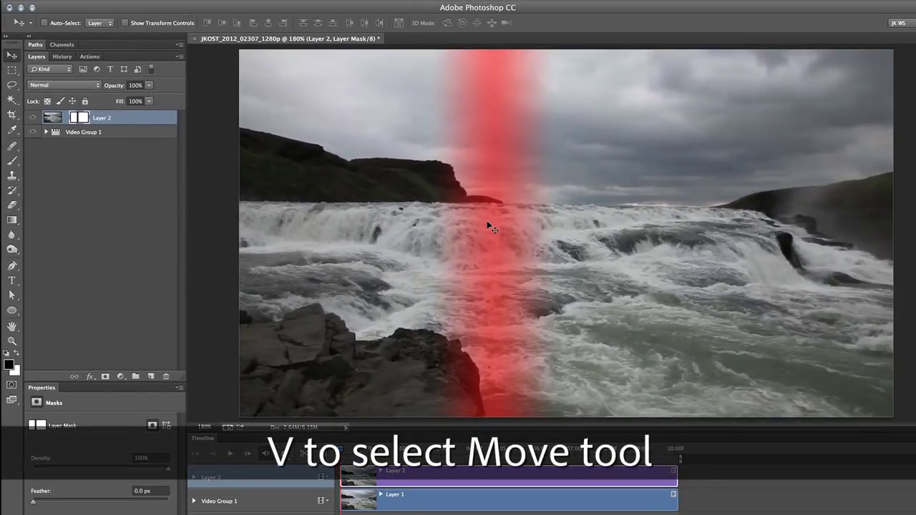
pyautogui.moveTo(487, 220); pyautogui.dragTo(245, 226)
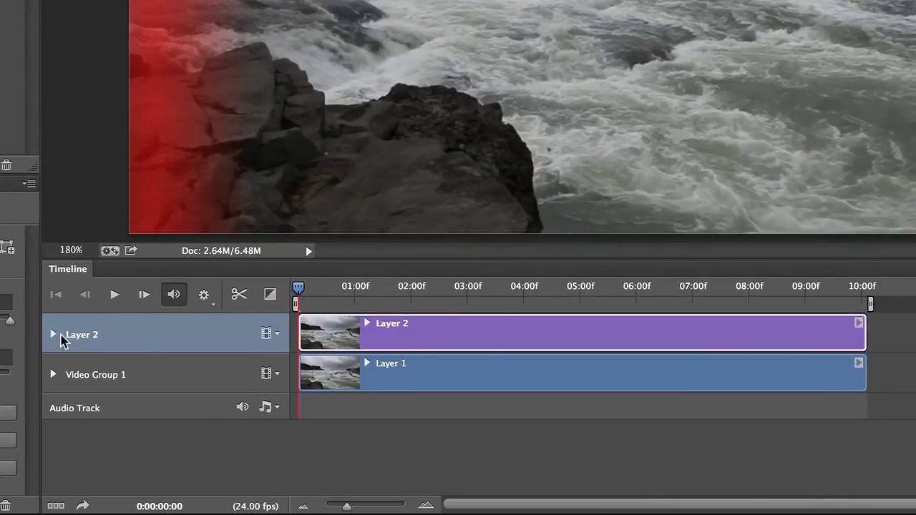
pyautogui.click(52, 335)
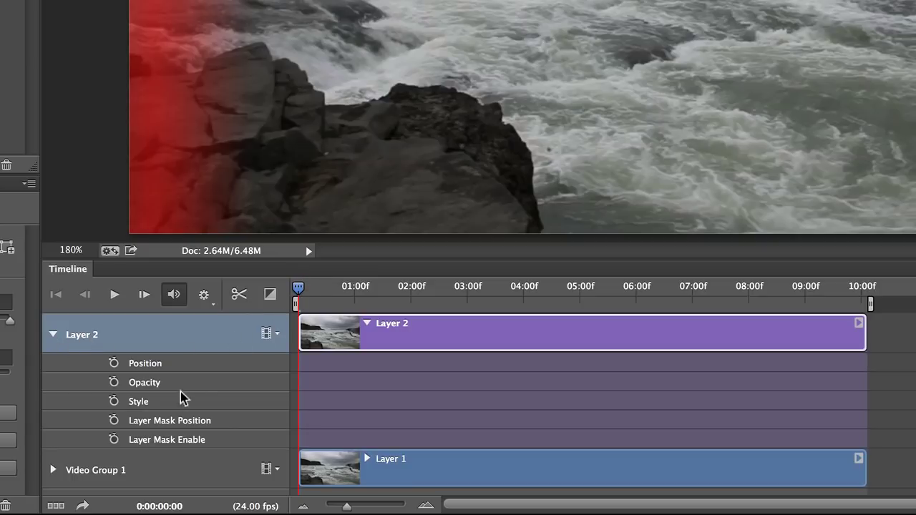
# Keyframe Layer Mask Position at 0, then at the clip end slide the band to the right side.
pyautogui.click(114, 421)
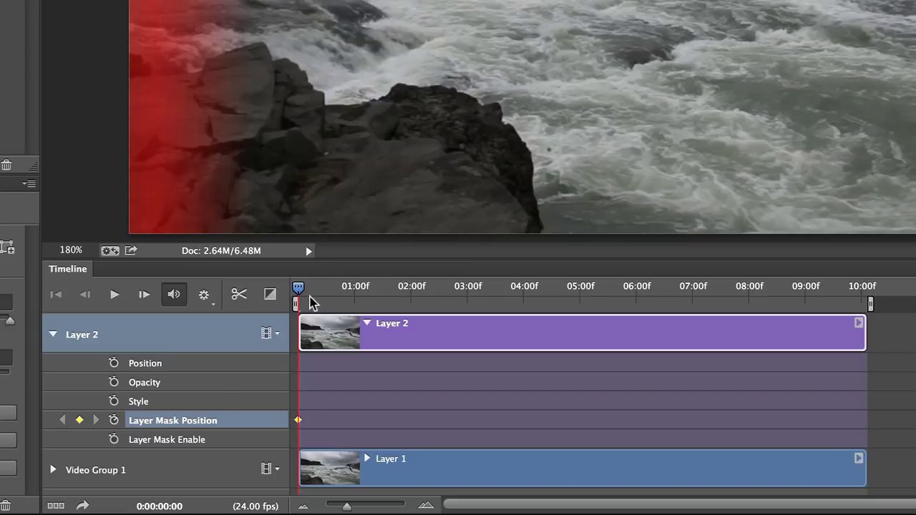
pyautogui.moveTo(300, 290); pyautogui.dragTo(844, 284)
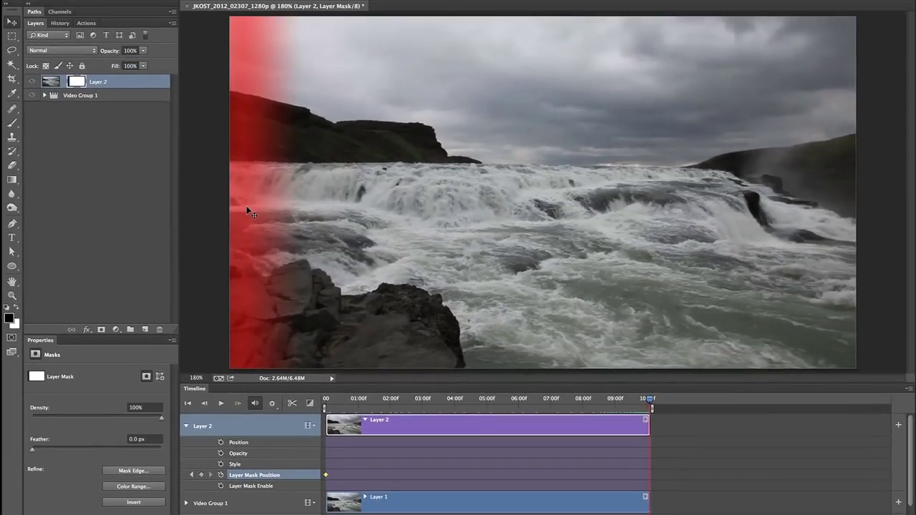
pyautogui.moveTo(248, 211); pyautogui.dragTo(827, 214)
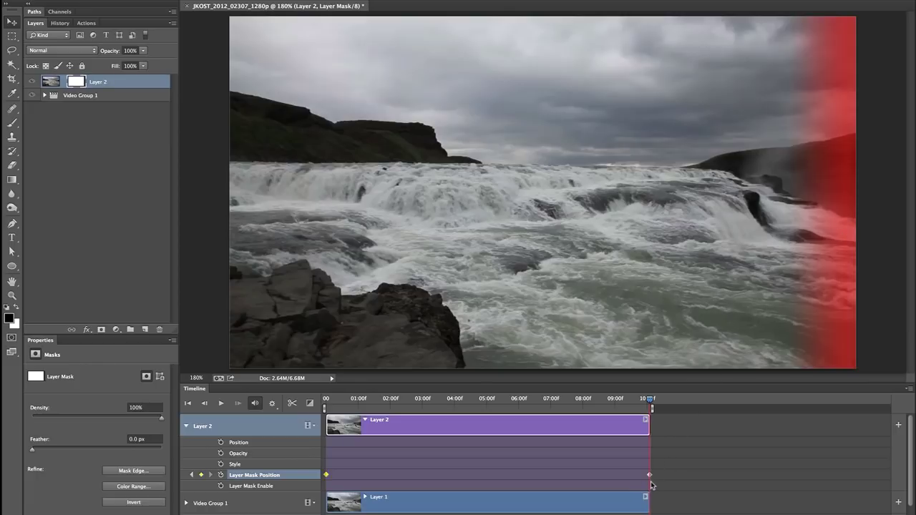
# Scrub back midway to confirm the band sweeps across, then turn off the red mask overlay.
pyautogui.moveTo(650, 405); pyautogui.dragTo(331, 391)
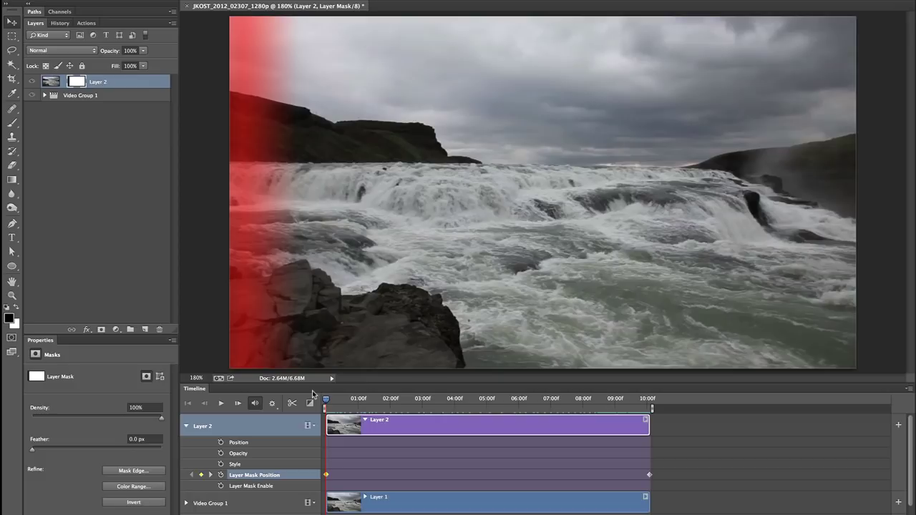
pyautogui.press('\\')
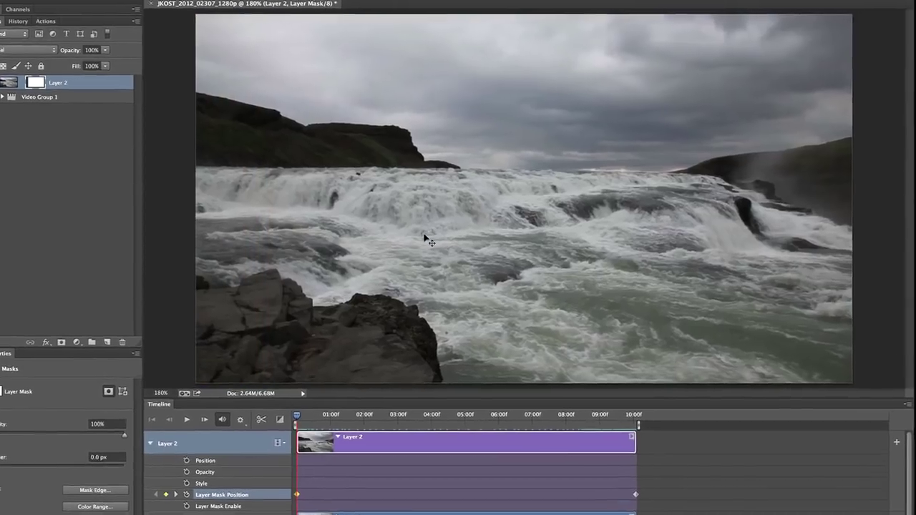
# Play the sliding-mask waterfall animation from the start with the overlay hidden.
pyautogui.press('space')
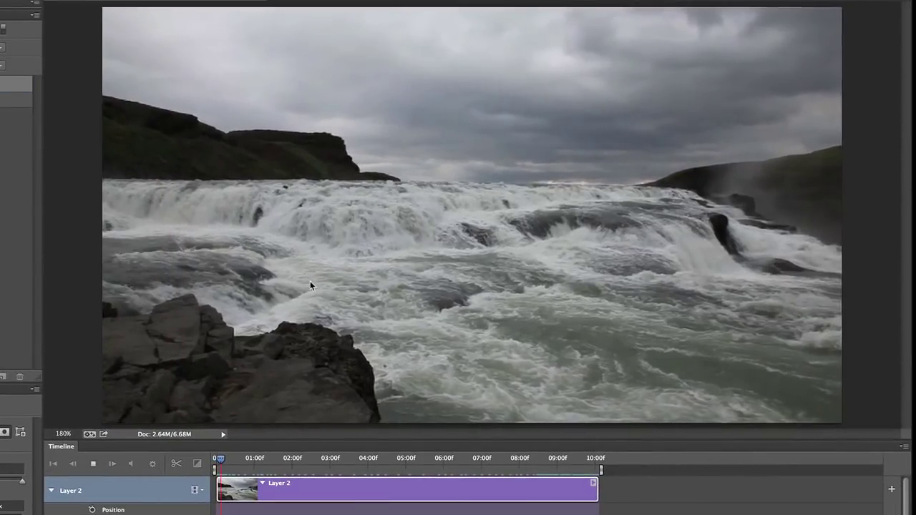